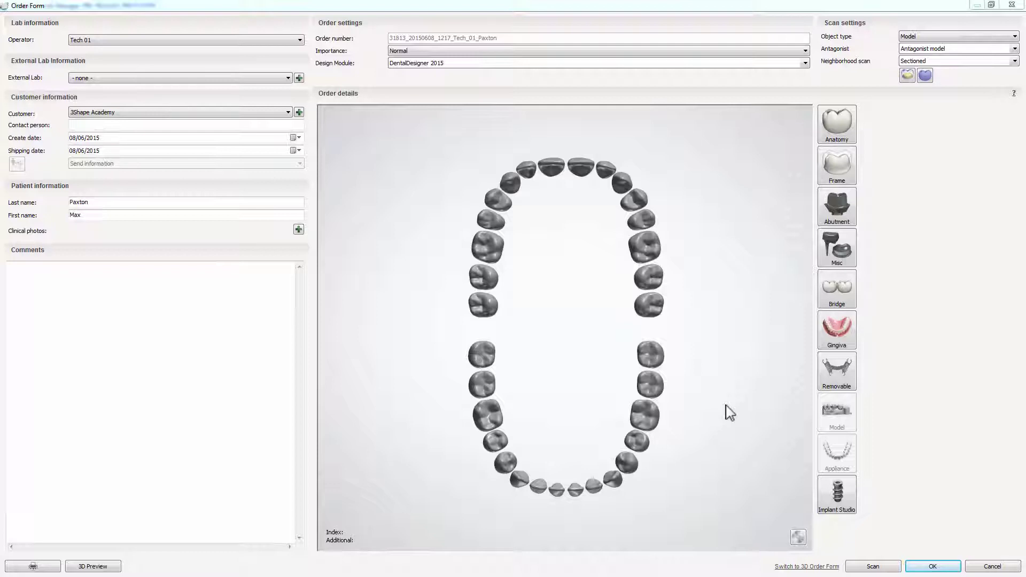
# - Order a Titan abutment with a PMMA positioning guide on tooth 44 and confirm the order
pyautogui.click(505, 463)
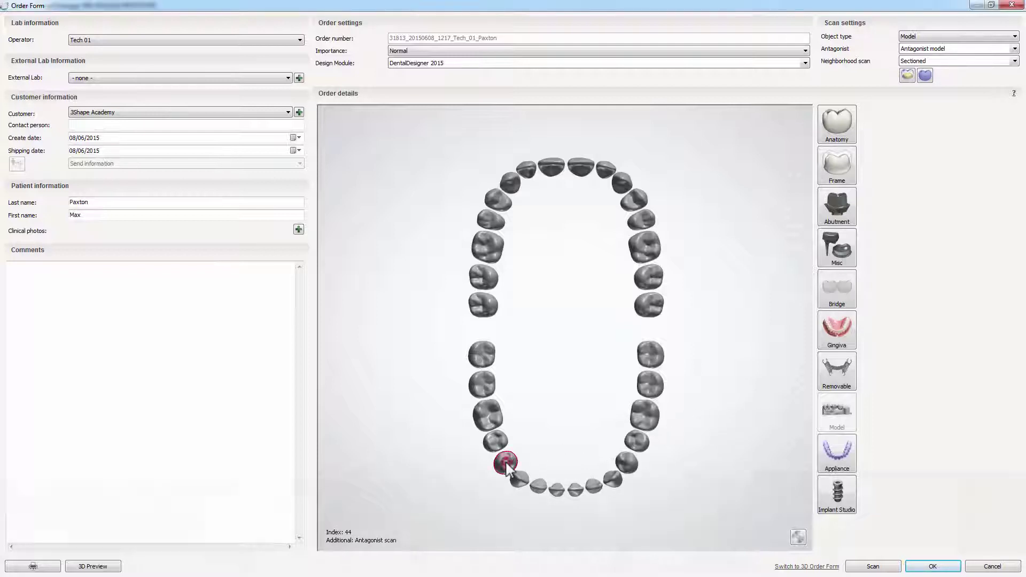
pyautogui.click(837, 213)
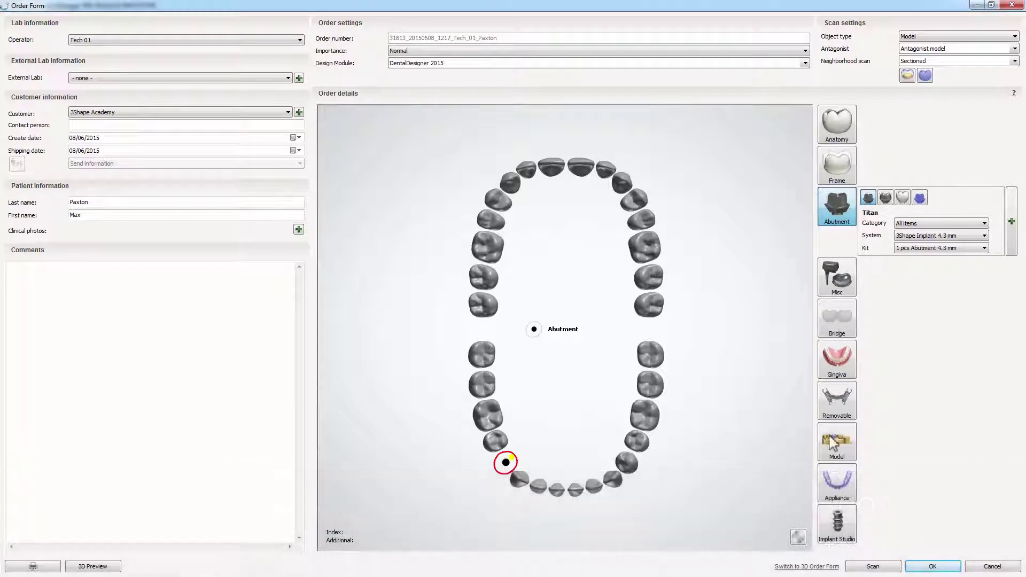
pyautogui.click(829, 487)
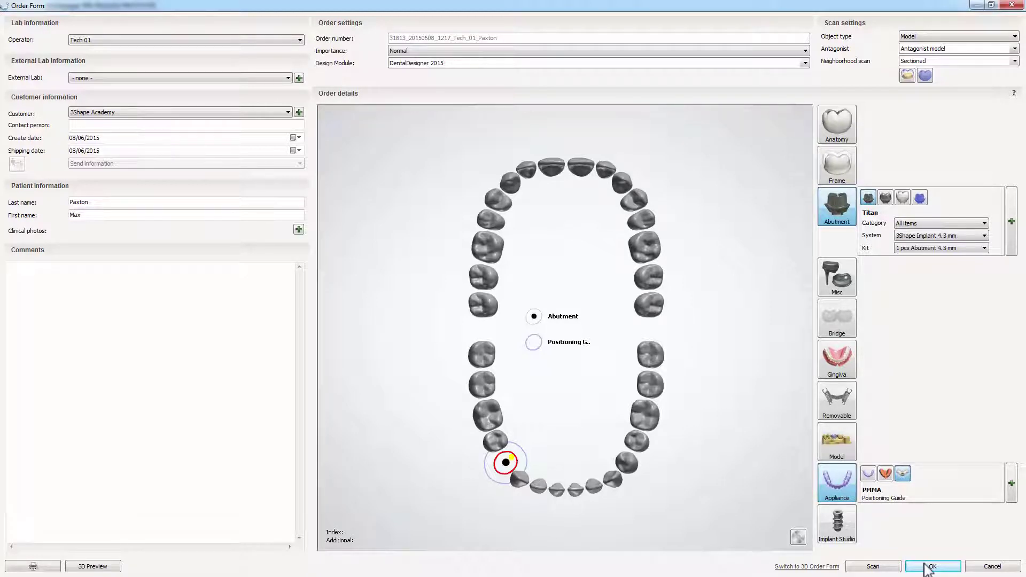
pyautogui.click(932, 567)
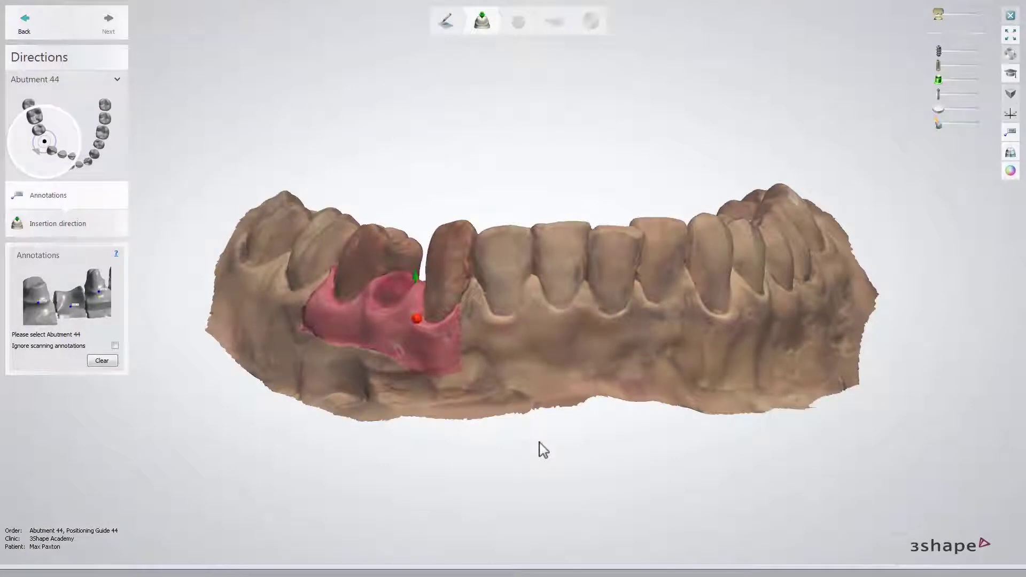
# - Annotate Abutment 44 on the rotated scan and accept its insertion direction
pyautogui.moveTo(541, 446); pyautogui.dragTo(484, 310, button='right')
pyautogui.click(485, 312)
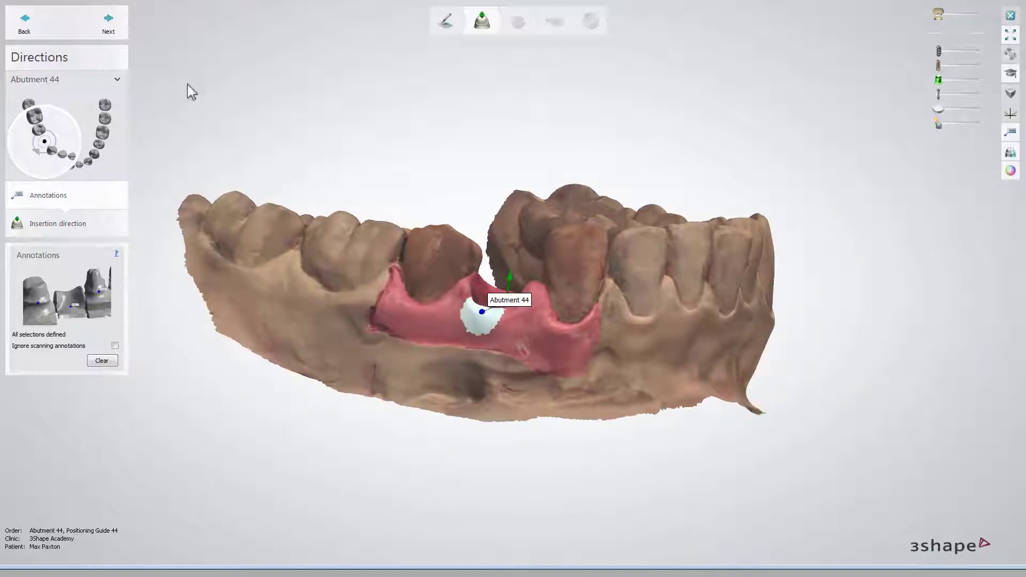
pyautogui.click(109, 24)
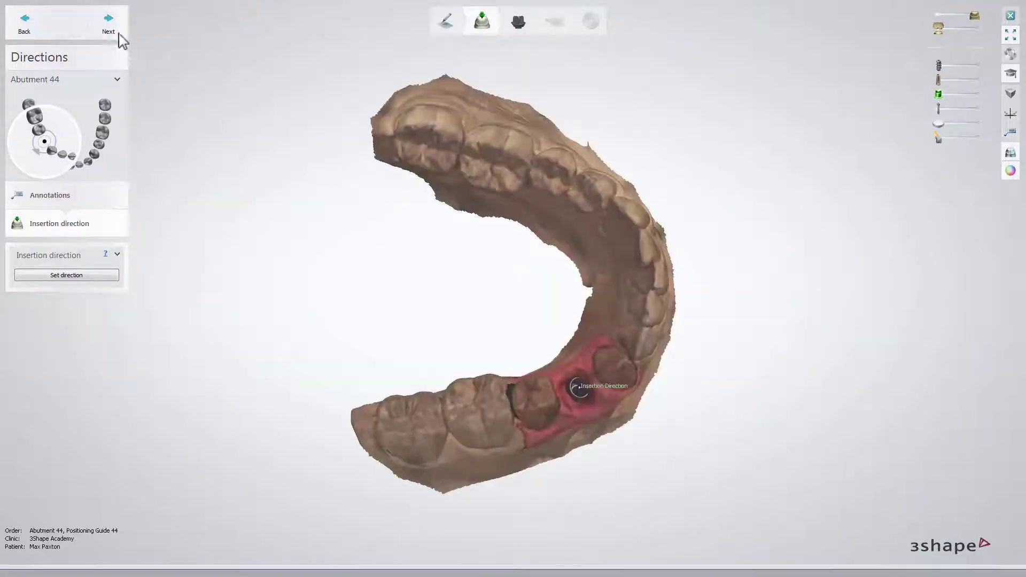
pyautogui.click(111, 27)
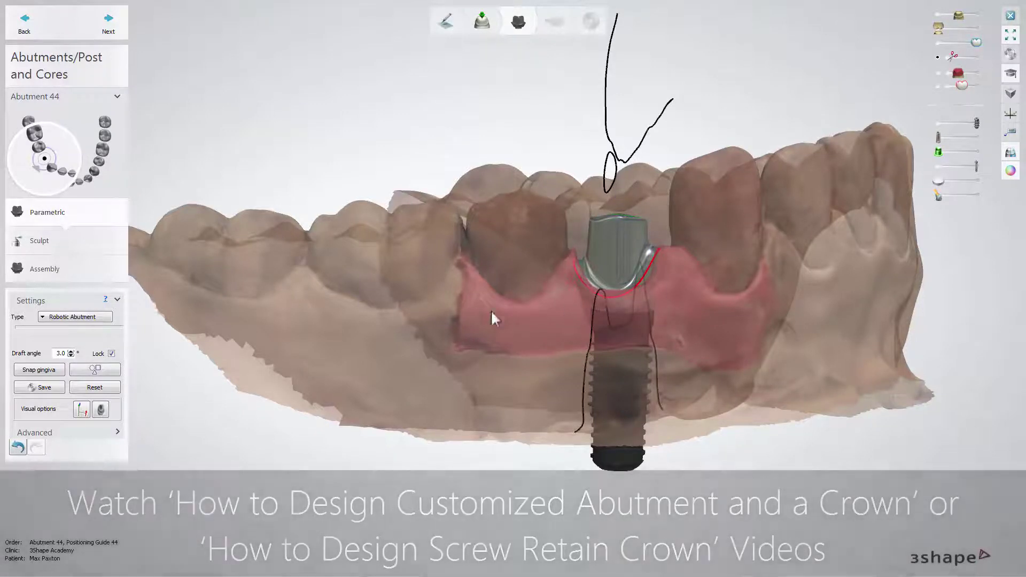
# - Snap the abutment 44 margin to the gingiva and advance to Premanufacturing
pyautogui.click(41, 370)
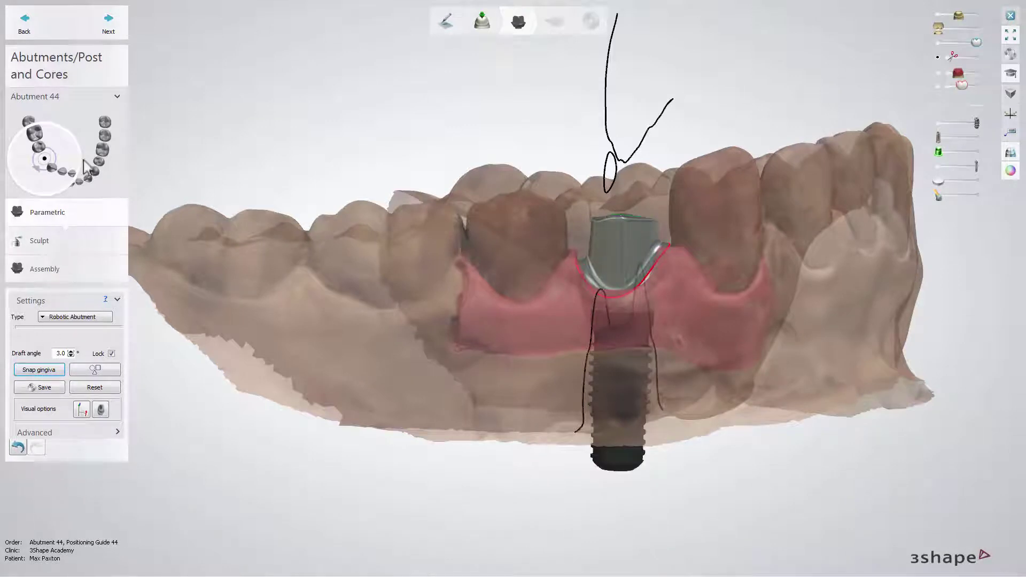
pyautogui.click(111, 25)
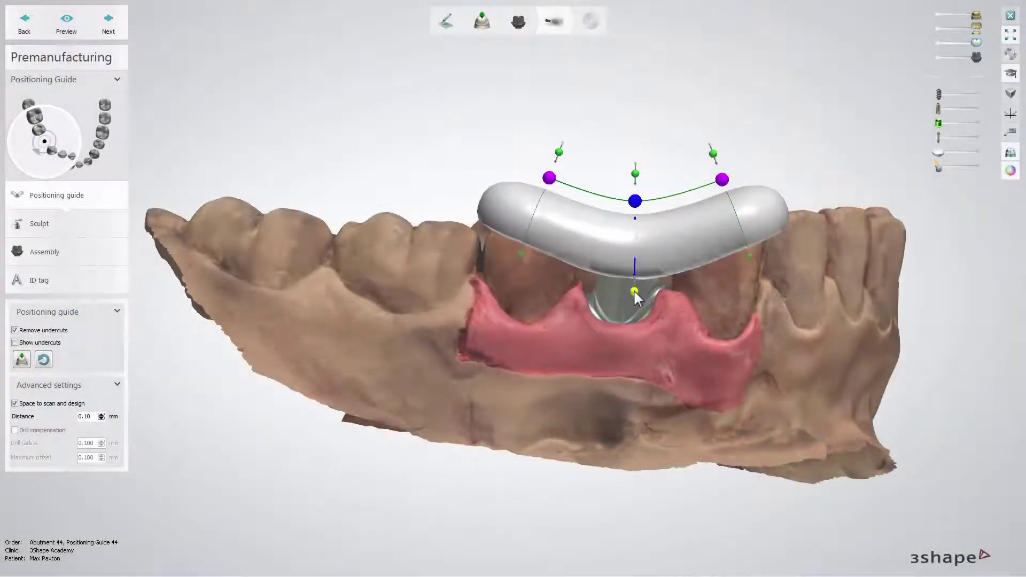
# - Add control points to the guide outline and pull its lower edge toward abutment 44
pyautogui.moveTo(634, 291); pyautogui.dragTo(633, 310)
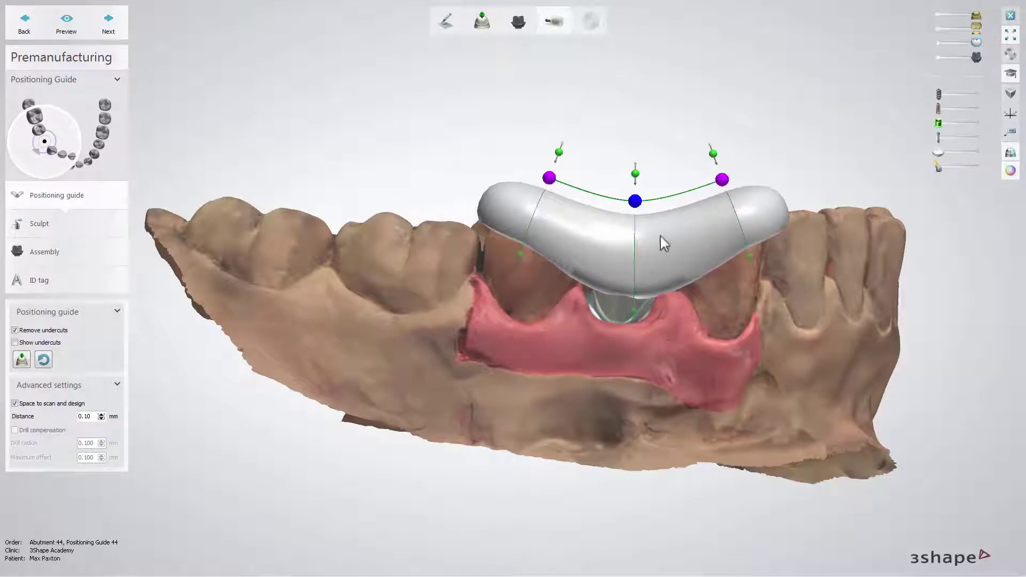
pyautogui.click(675, 195)
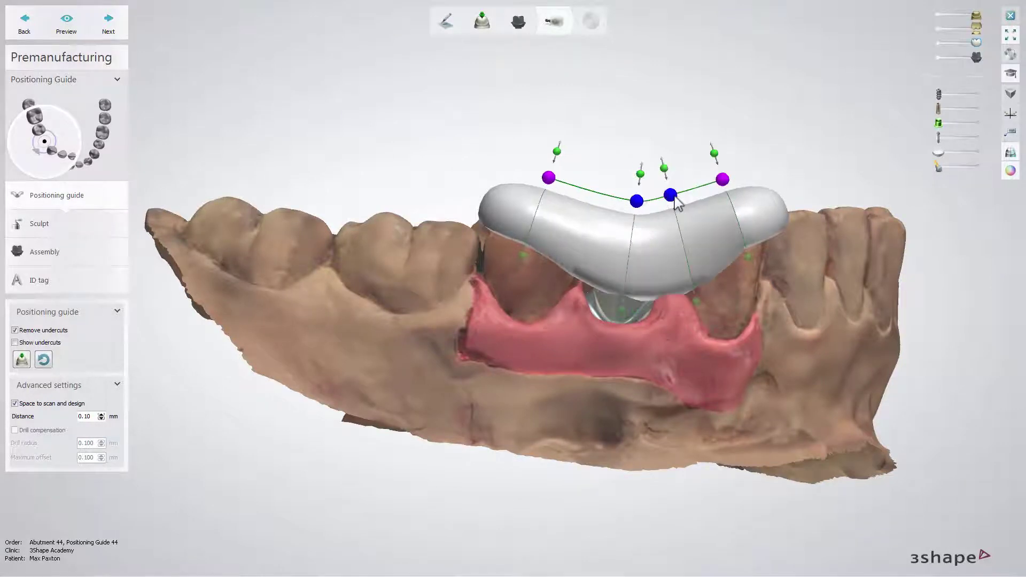
pyautogui.click(590, 192)
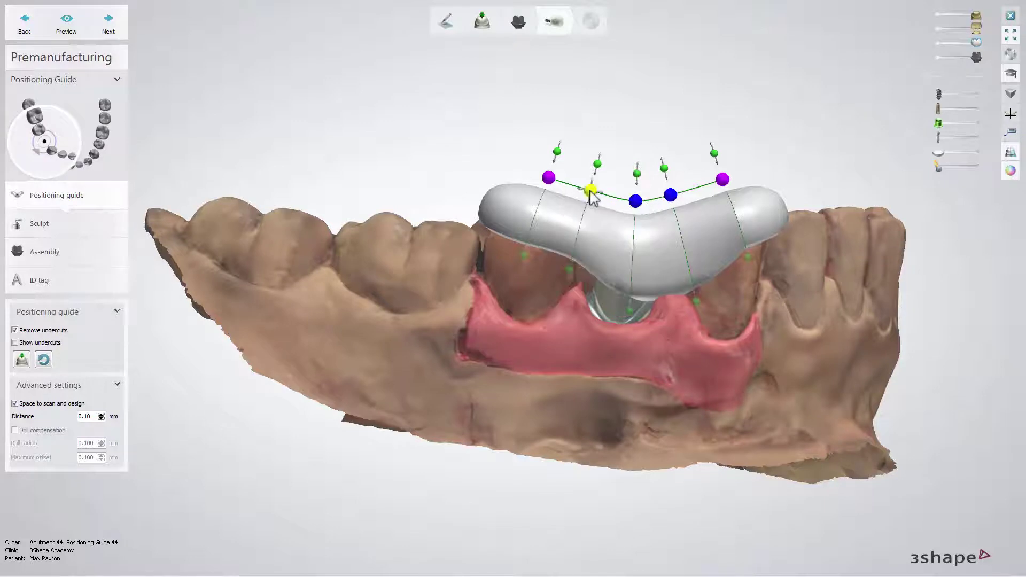
pyautogui.moveTo(570, 267); pyautogui.dragTo(572, 267)
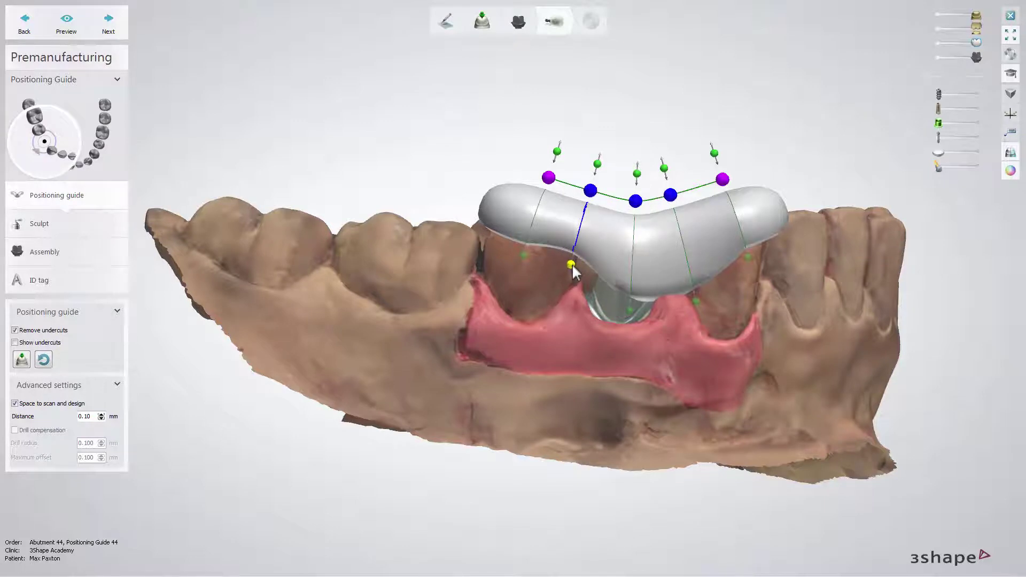
pyautogui.moveTo(695, 299); pyautogui.dragTo(687, 271)
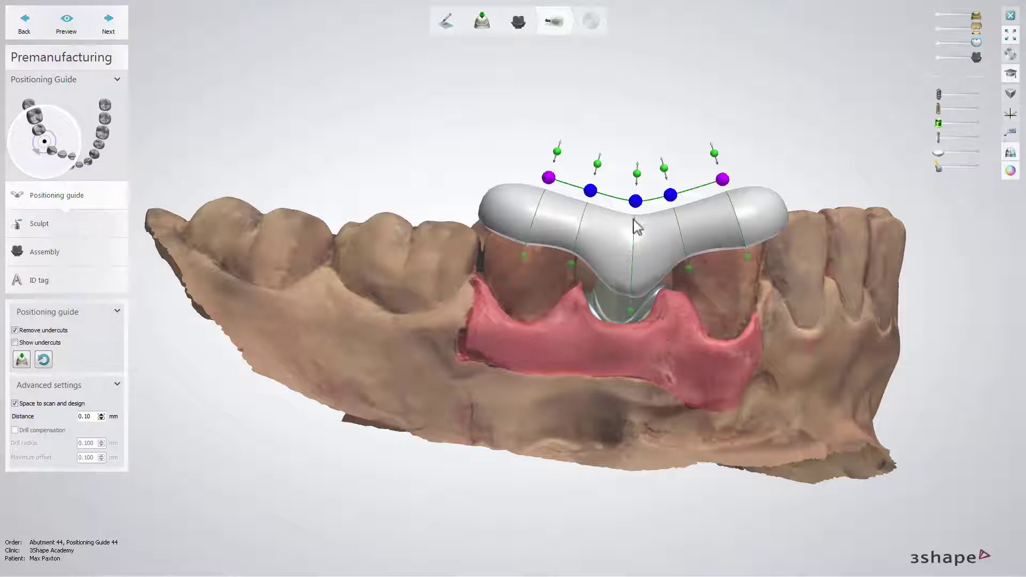
pyautogui.click(607, 210)
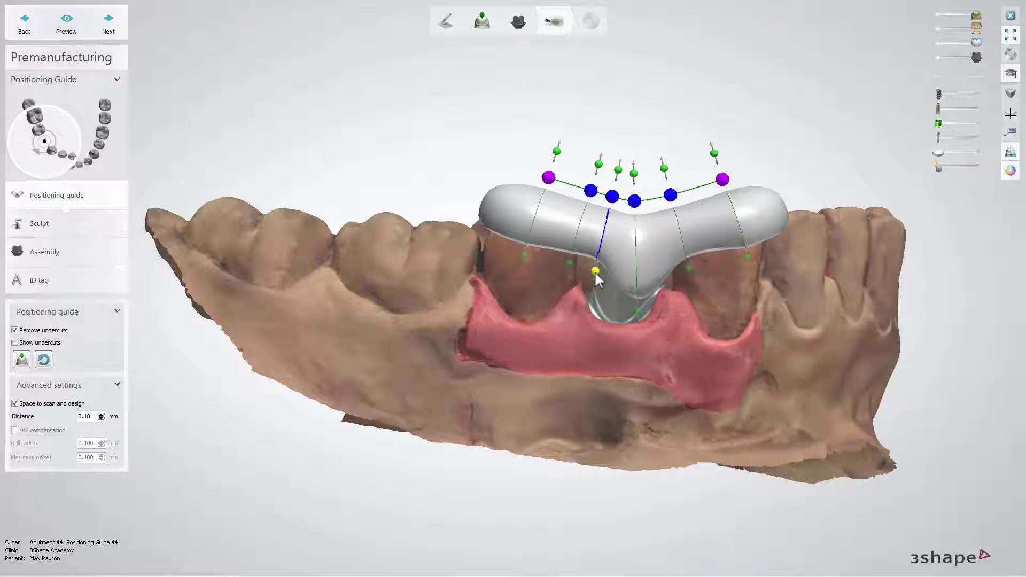
pyautogui.moveTo(595, 271)
pyautogui.mouseDown()
pyautogui.moveTo(591, 287)
pyautogui.moveTo(596, 262)
pyautogui.mouseUp()
# - Delete the extra control point and refine the guide's sides and right end
pyautogui.rightClick(613, 197)
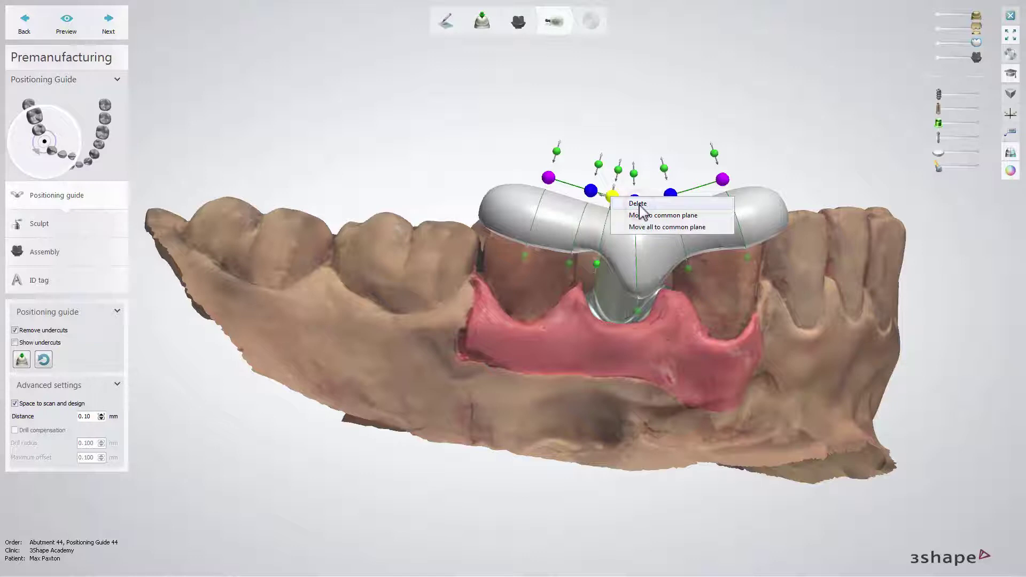
pyautogui.click(639, 206)
pyautogui.moveTo(631, 310); pyautogui.dragTo(631, 296)
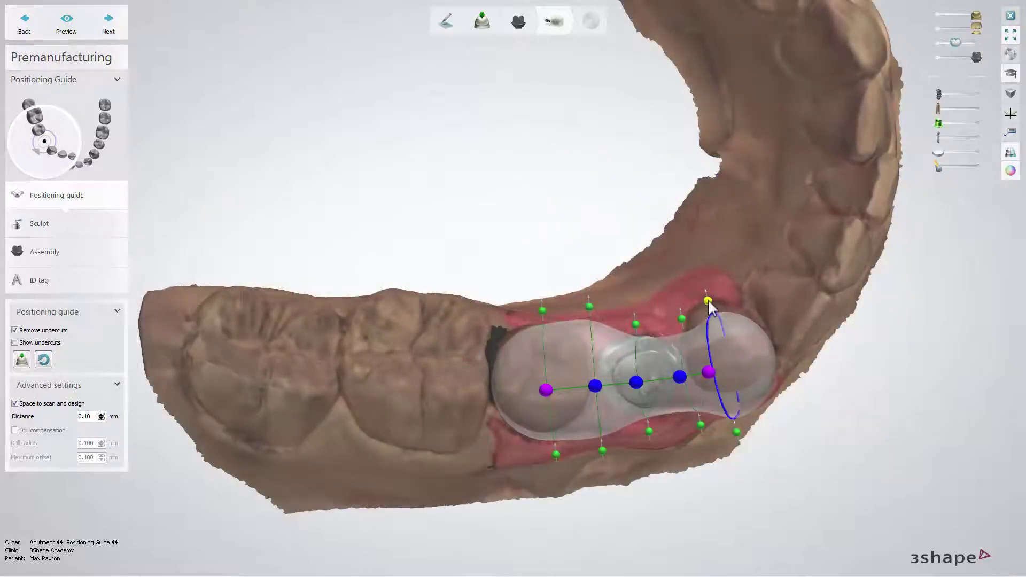
pyautogui.moveTo(709, 306); pyautogui.dragTo(716, 310)
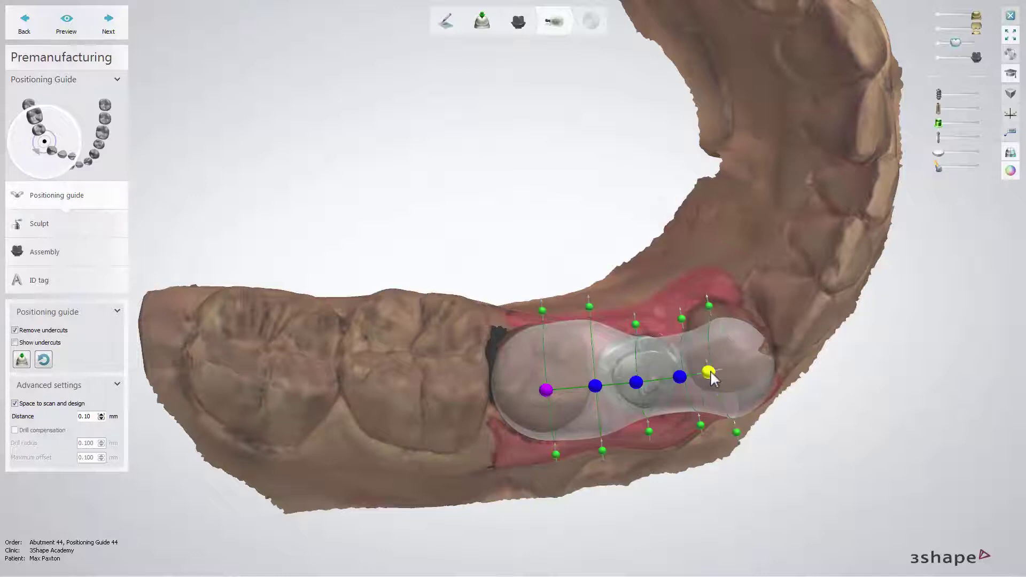
pyautogui.moveTo(714, 377); pyautogui.dragTo(717, 372)
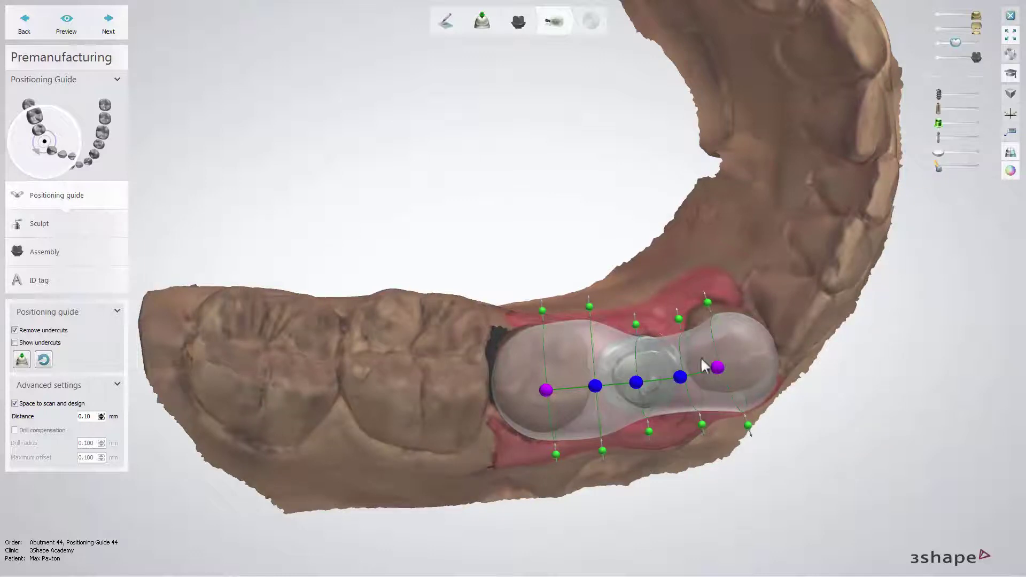
pyautogui.moveTo(589, 306); pyautogui.dragTo(591, 315)
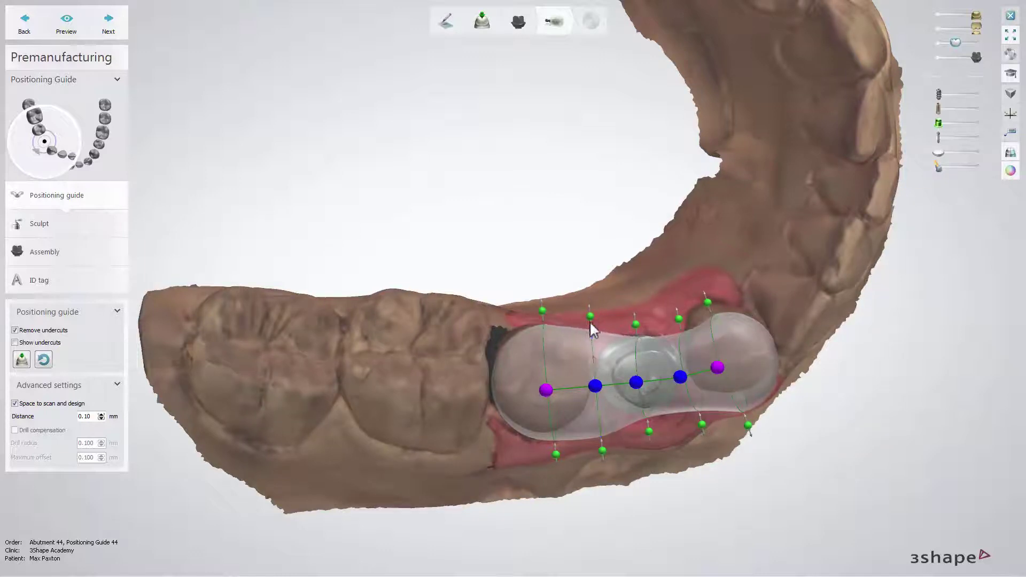
pyautogui.moveTo(602, 452); pyautogui.dragTo(602, 444)
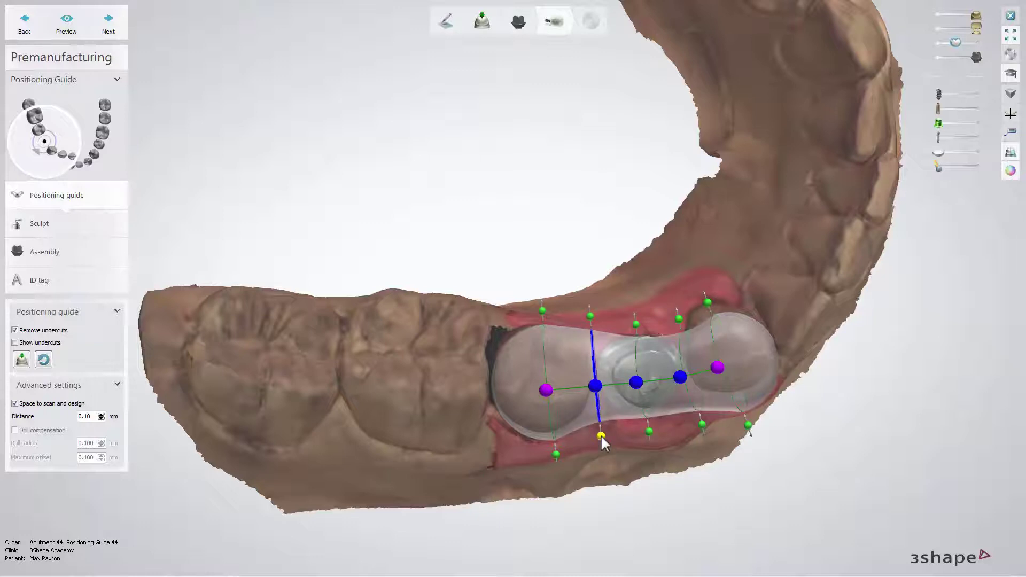
pyautogui.moveTo(703, 428); pyautogui.dragTo(702, 426)
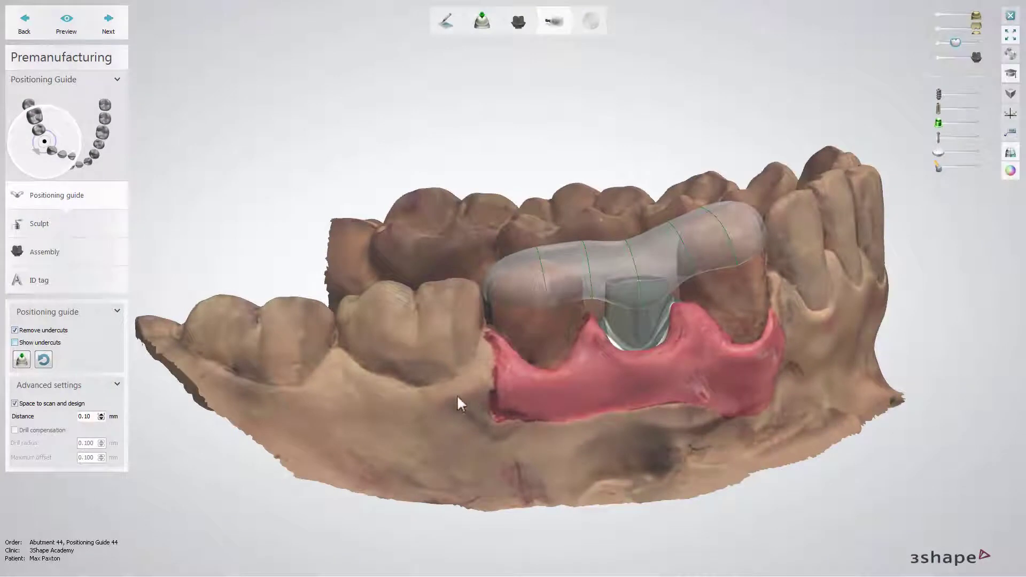
pyautogui.click(15, 342)
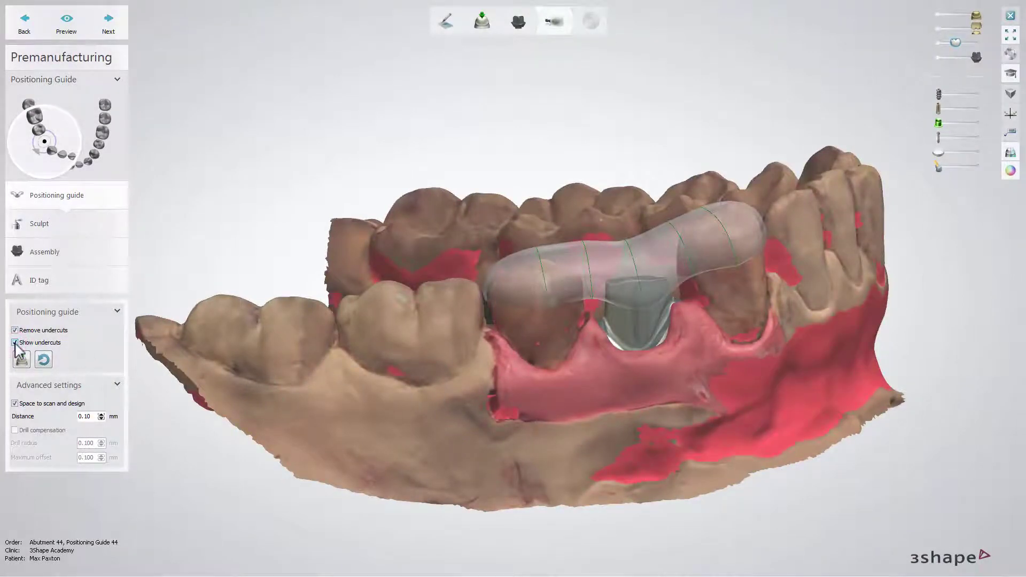
pyautogui.click(15, 343)
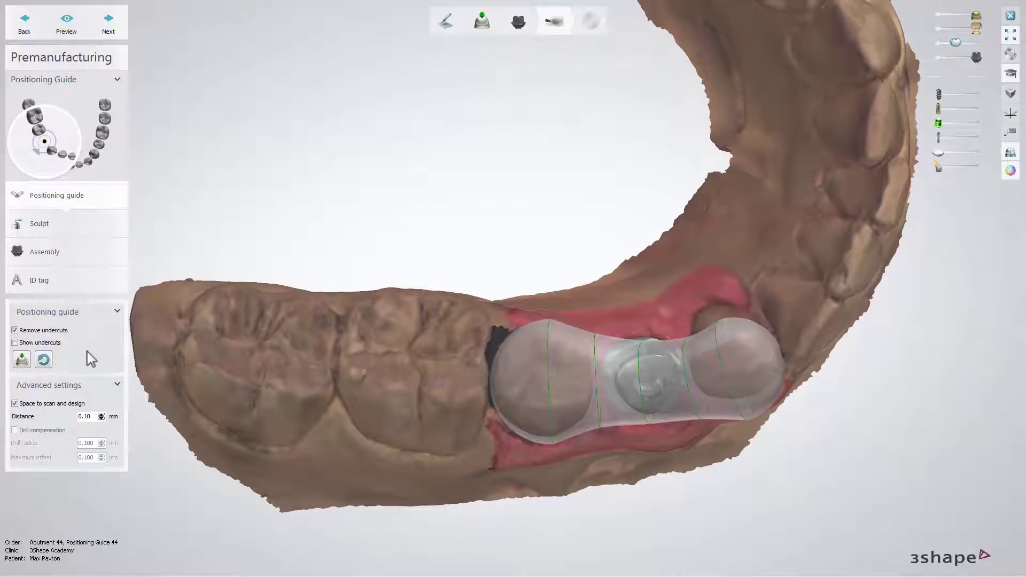
pyautogui.click(22, 360)
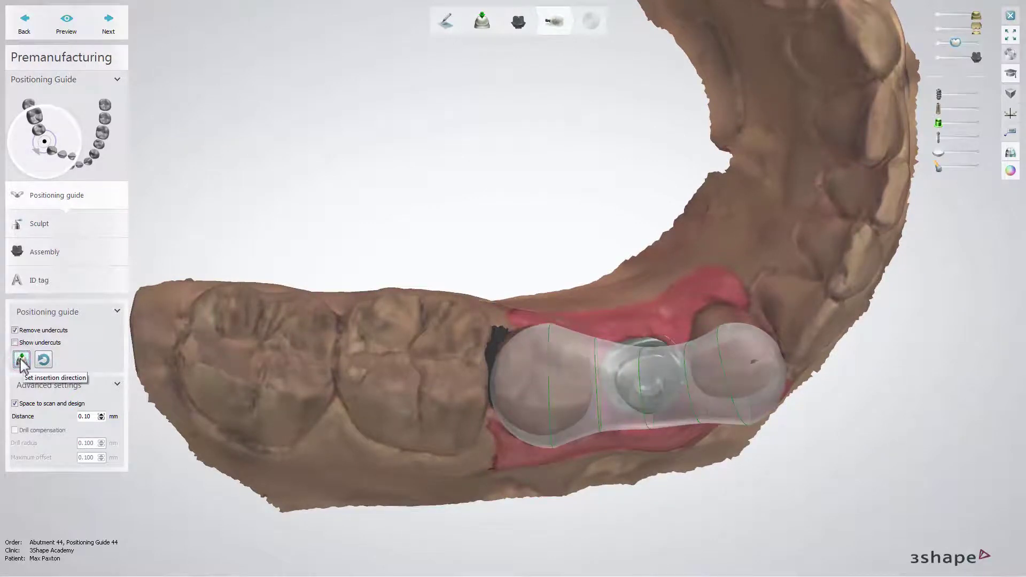
# - Set the guide's insertion direction and raise its distance from 0.10 to 0.20 mm
pyautogui.click(21, 361)
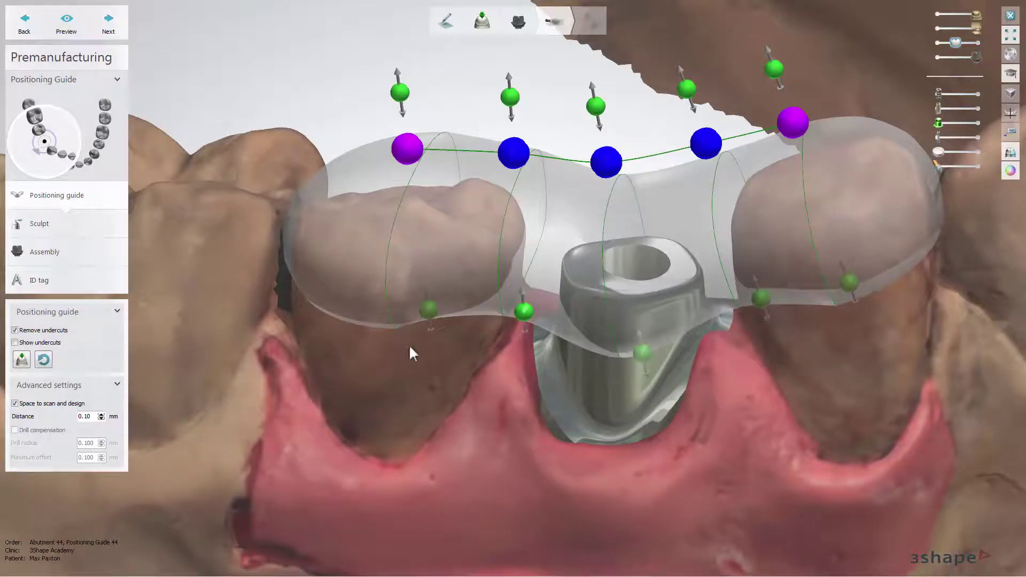
pyautogui.click(101, 414)
pyautogui.click(101, 414)
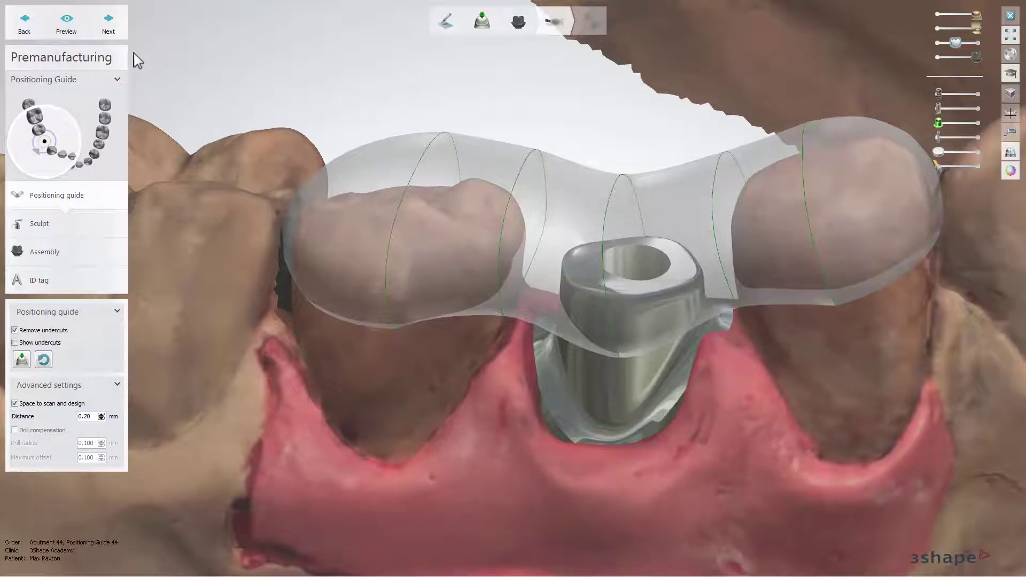
# - In the Sculpt step, ready a 1.88 mm wax knife with the guide fully opaque
pyautogui.click(108, 22)
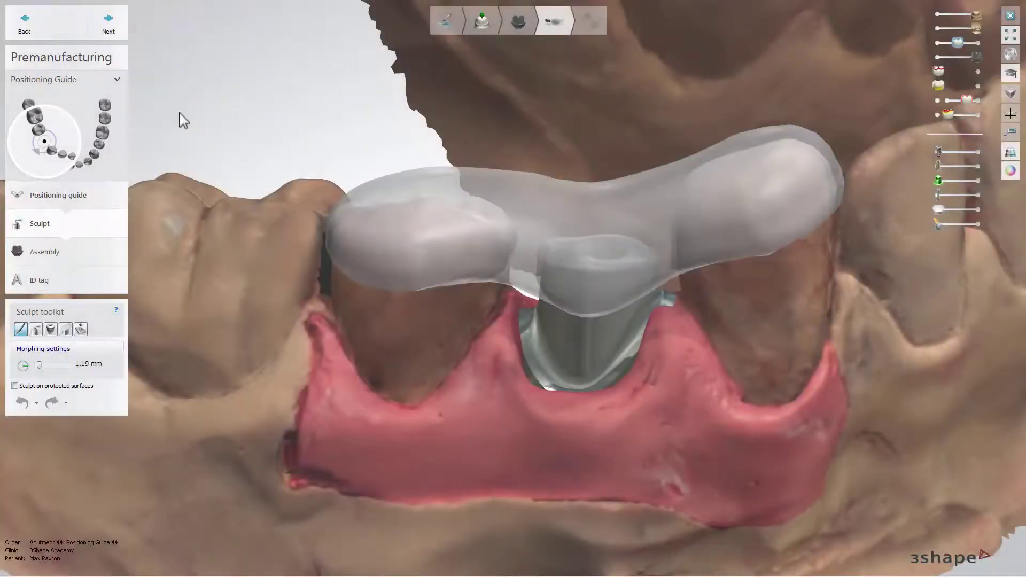
pyautogui.click(38, 329)
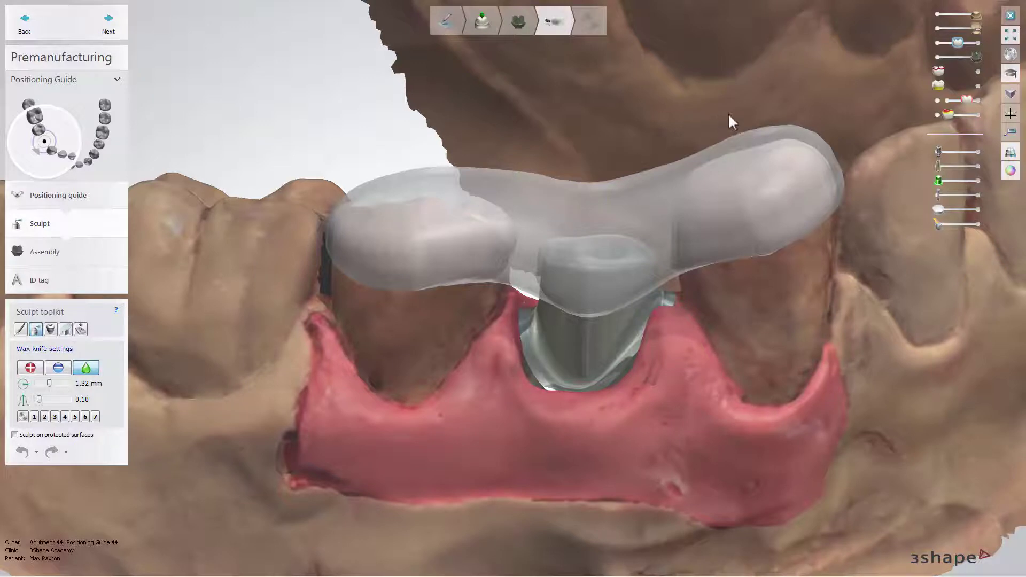
pyautogui.moveTo(957, 41); pyautogui.dragTo(976, 42)
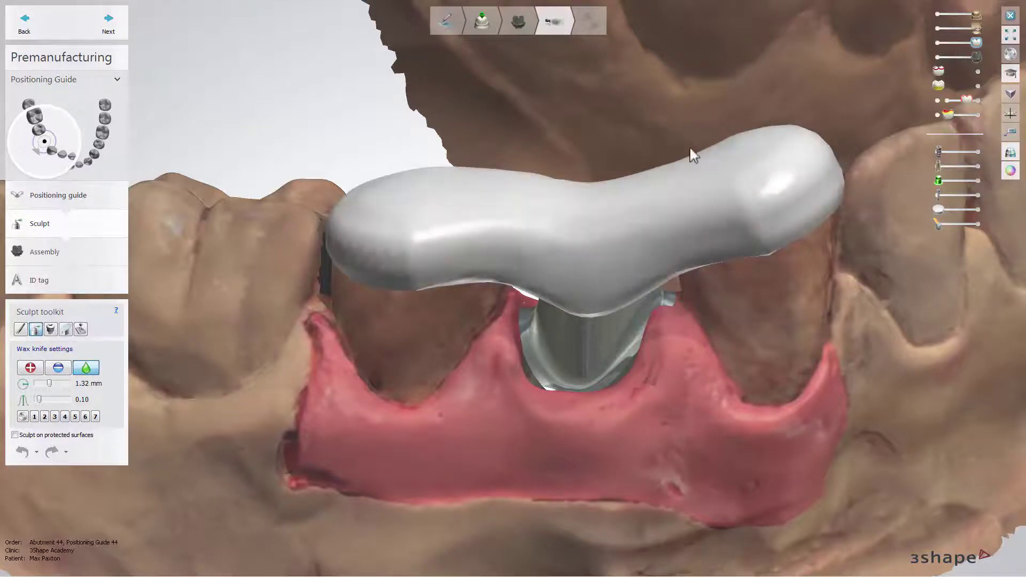
pyautogui.moveTo(51, 382); pyautogui.dragTo(43, 399)
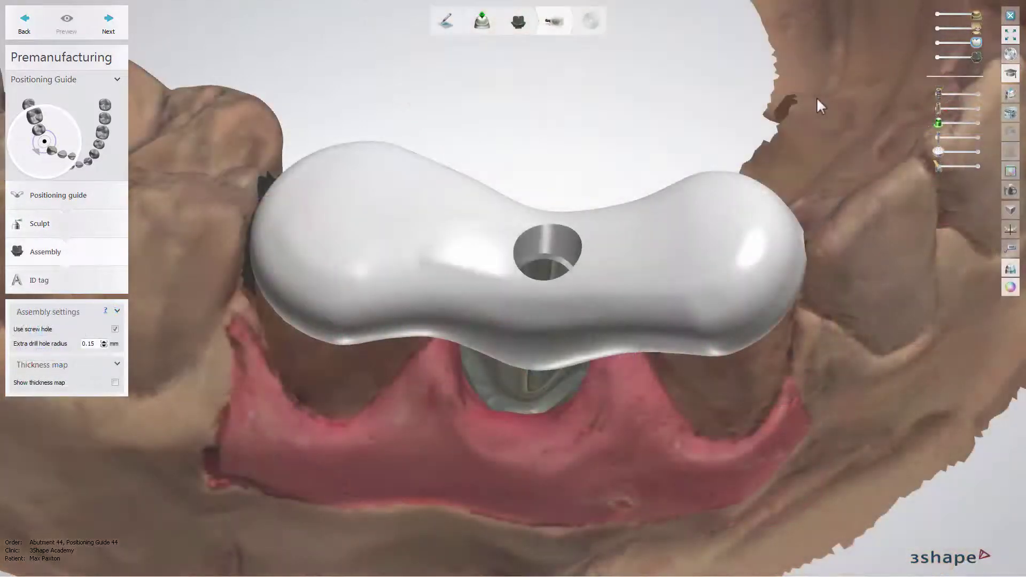
# - Cut a 2D cross-section through the screw hole, raise Extra drill hole radius to 0.3, and preview
pyautogui.click(1009, 94)
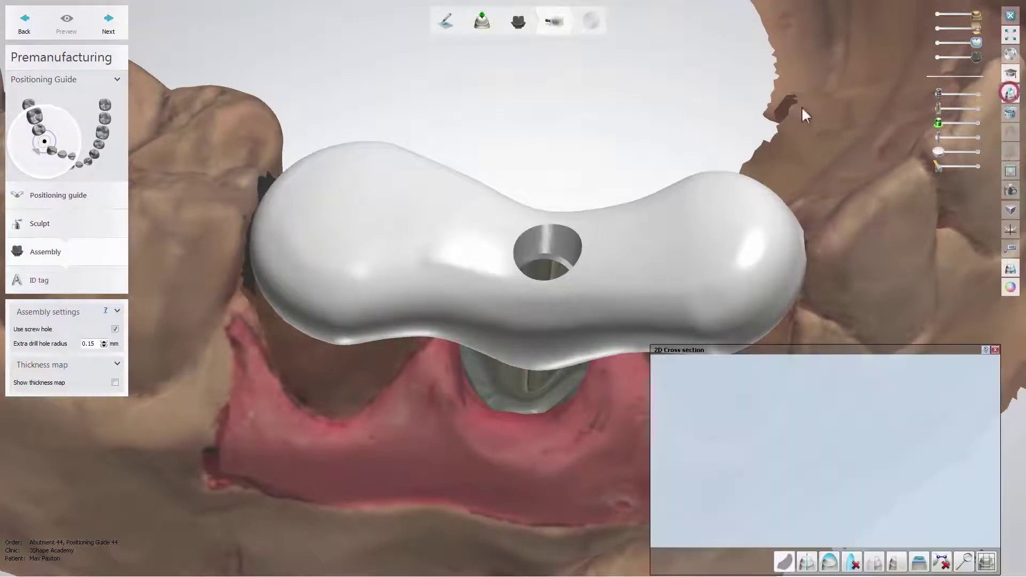
pyautogui.moveTo(528, 283); pyautogui.dragTo(518, 467)
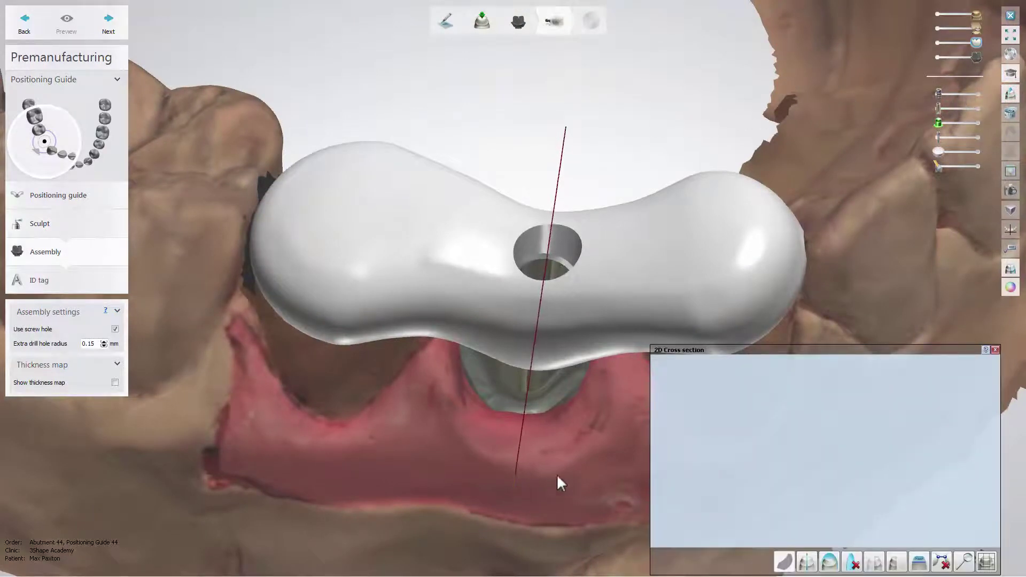
pyautogui.scroll(8, 954, 426)
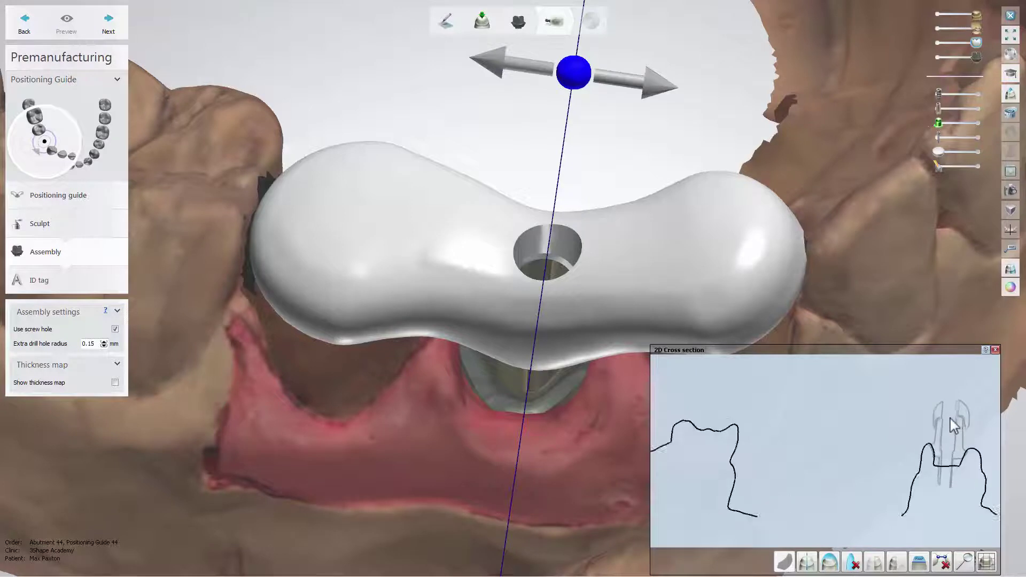
pyautogui.moveTo(954, 426); pyautogui.dragTo(818, 446, button='right')
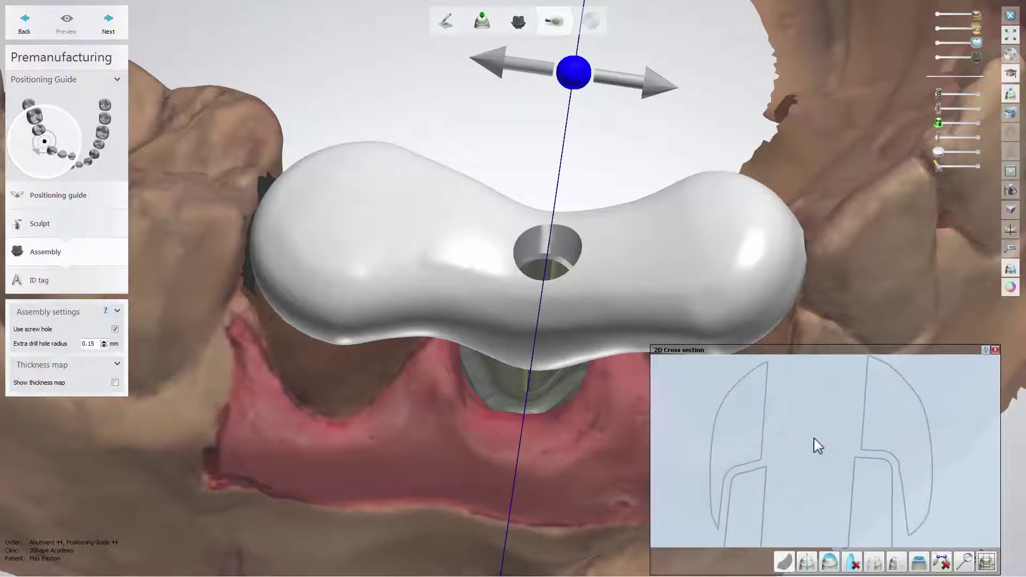
pyautogui.click(103, 341)
pyautogui.click(74, 35)
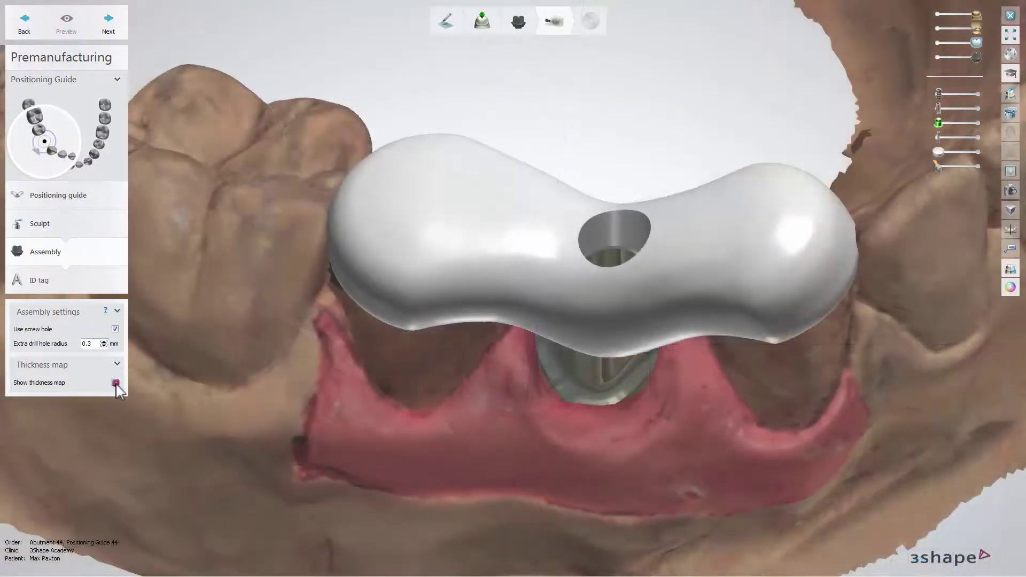
# - Show the thickness map, inspect the area around the screw hole, then hide it
pyautogui.click(115, 382)
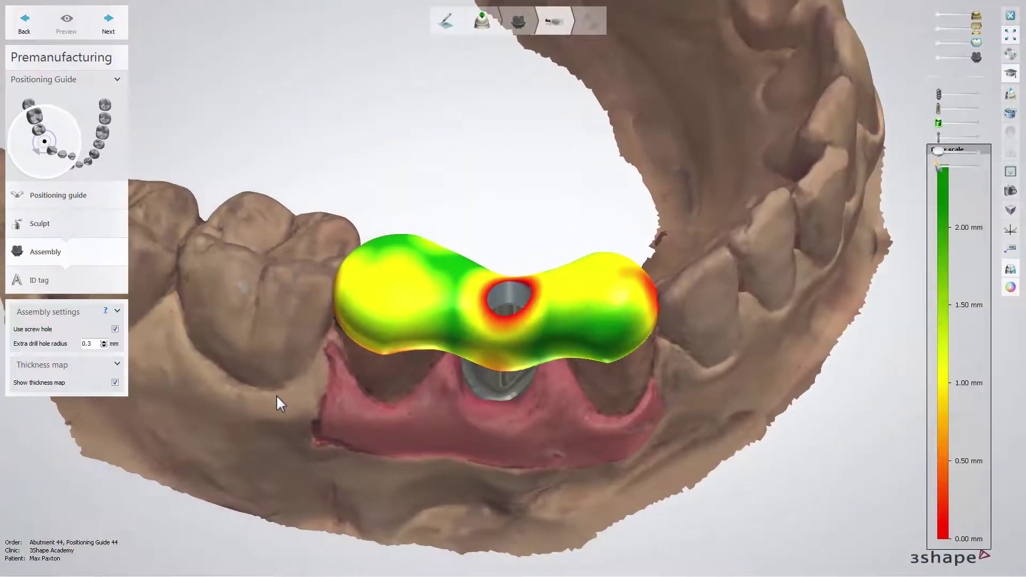
pyautogui.keyDown('ctrl'); pyautogui.moveTo(276, 399); pyautogui.dragTo(322, 401, button='right'); pyautogui.keyUp('ctrl')
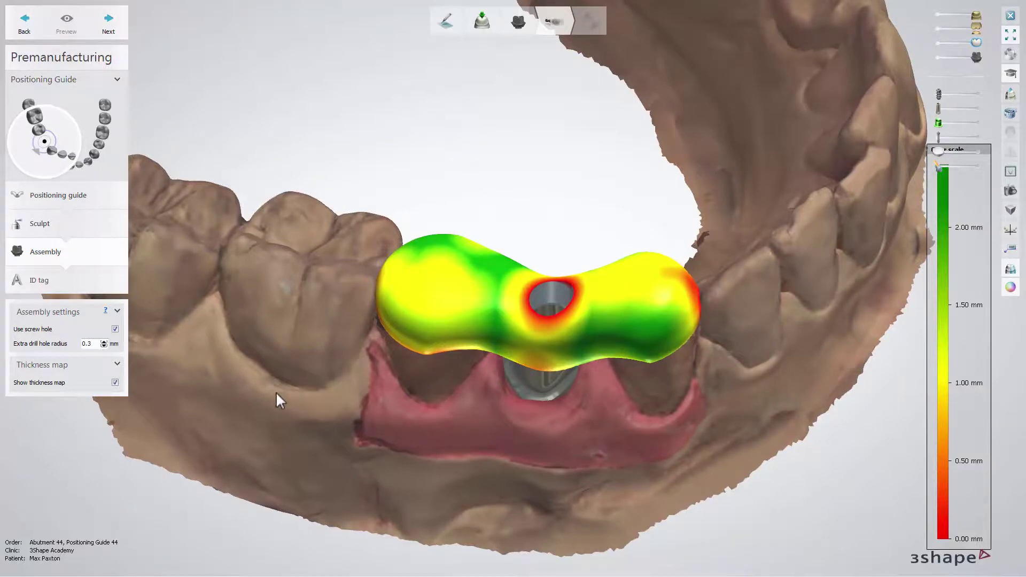
pyautogui.click(115, 383)
# - Enable the ID tag, trim its text to the patient's surname plus 44, and place it on the left lobe
pyautogui.click(107, 24)
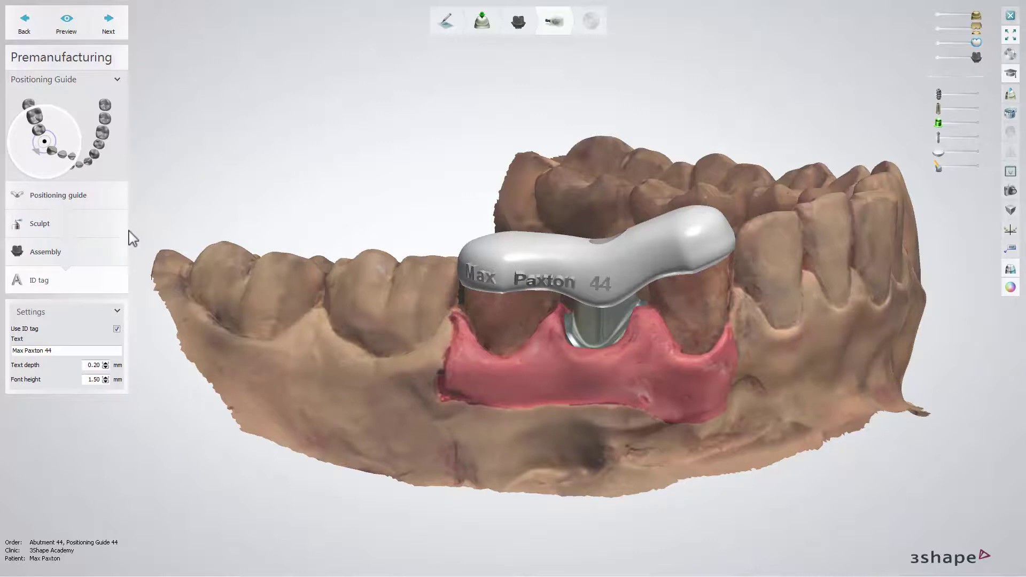
pyautogui.click(117, 329)
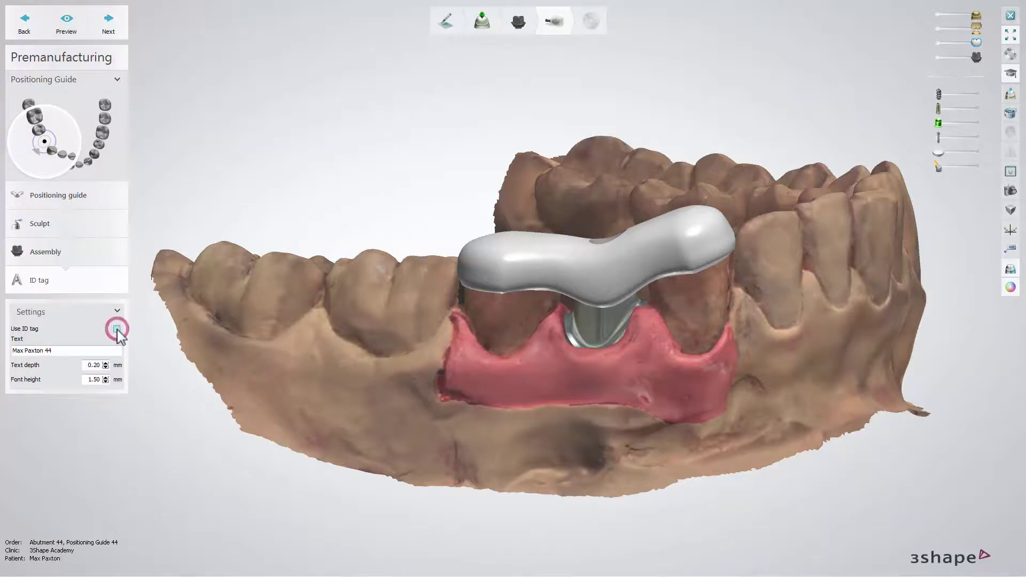
pyautogui.click(117, 329)
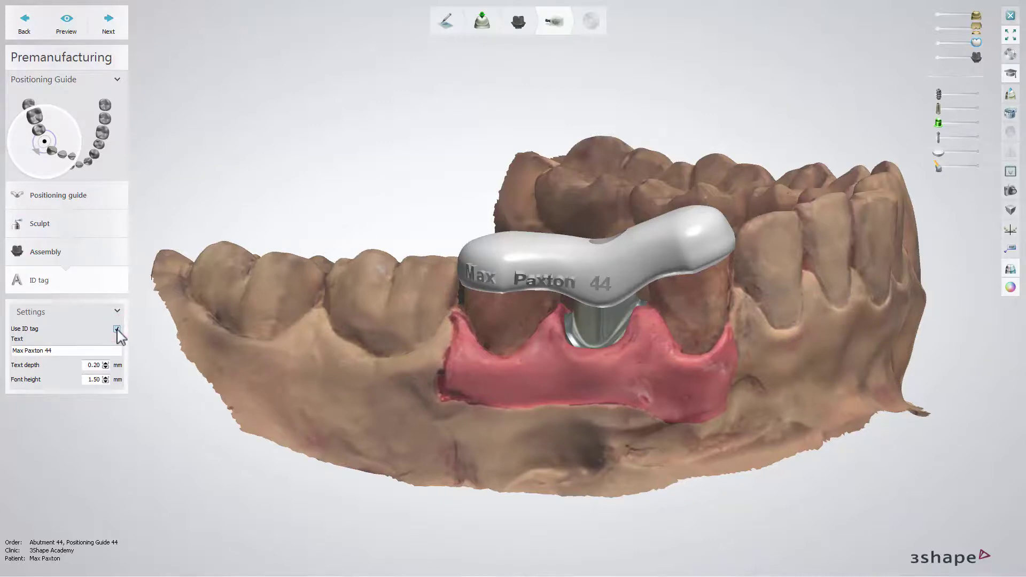
pyautogui.moveTo(25, 351); pyautogui.dragTo(13, 350)
pyautogui.press('BackSpace')
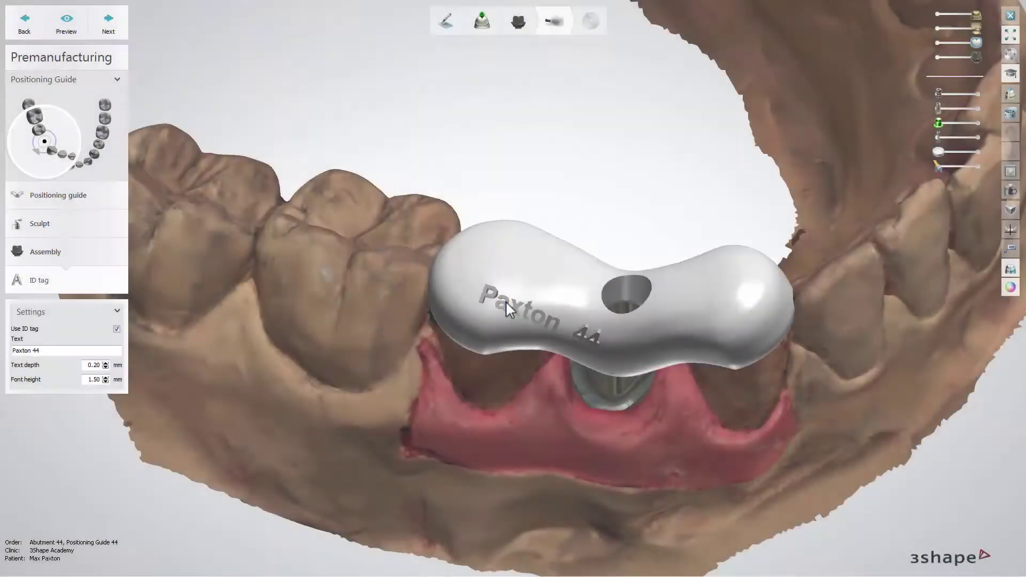
pyautogui.moveTo(506, 300); pyautogui.dragTo(471, 277)
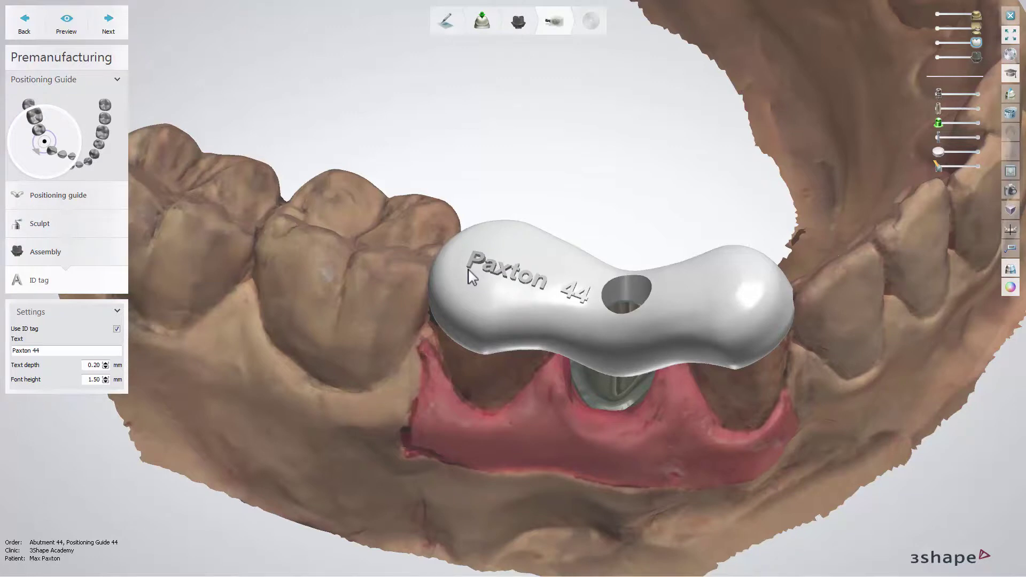
# - Increase the ID tag's text depth and save the finished design
pyautogui.moveTo(446, 358); pyautogui.dragTo(448, 332, button='right')
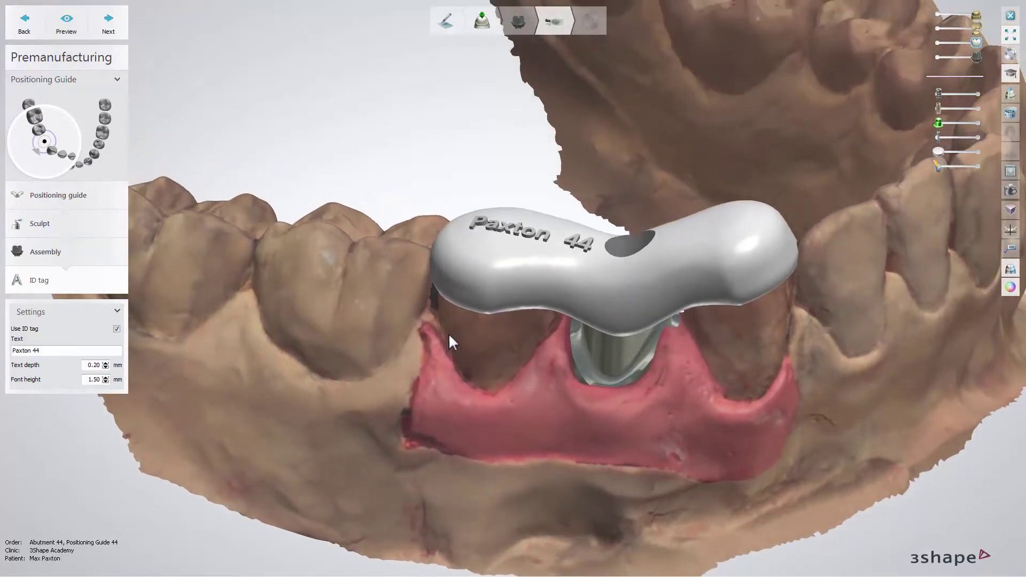
pyautogui.click(105, 363)
pyautogui.click(105, 363)
pyautogui.click(105, 362)
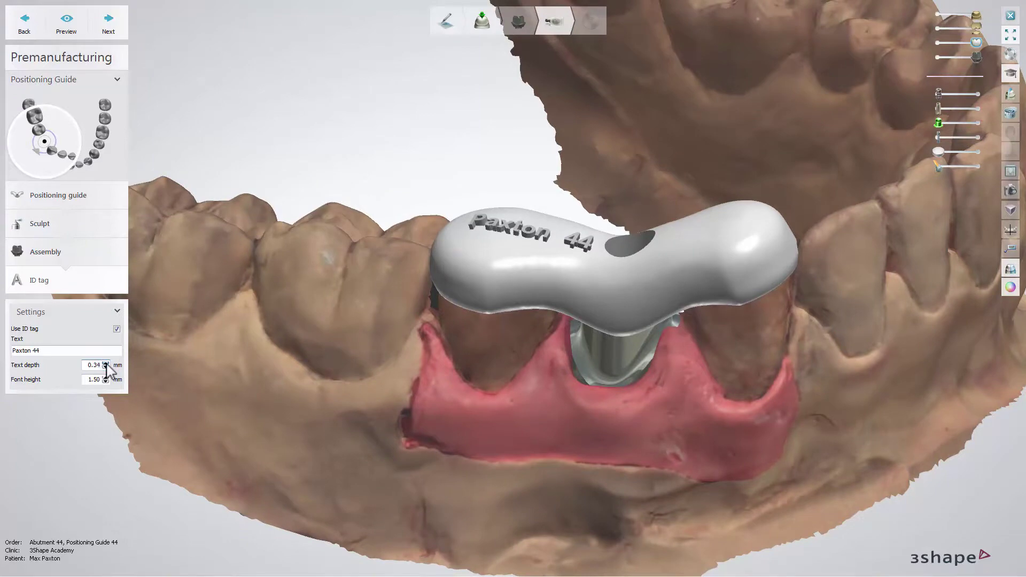
pyautogui.click(105, 363)
pyautogui.click(106, 363)
pyautogui.click(105, 363)
pyautogui.click(105, 363)
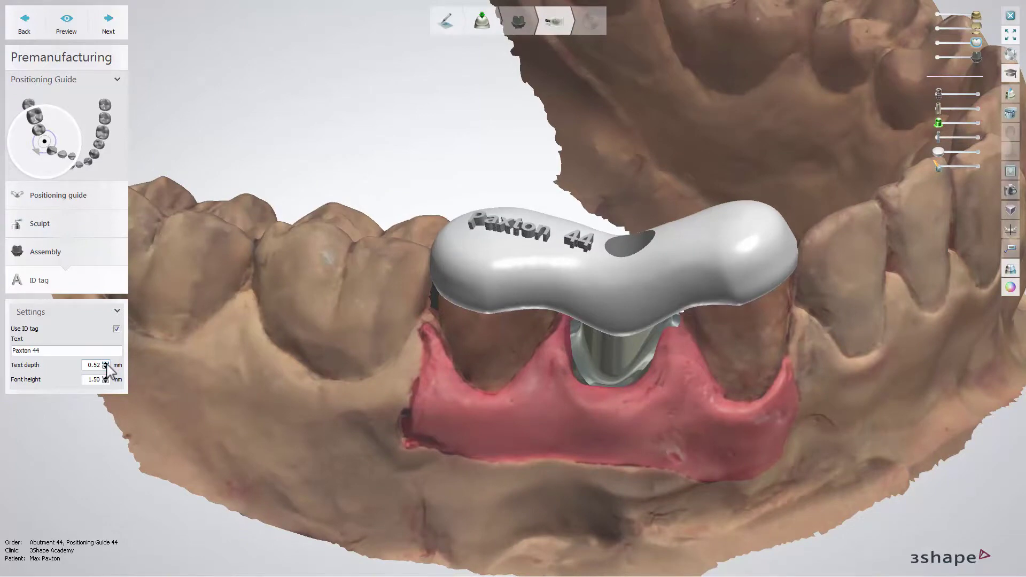
pyautogui.click(105, 363)
pyautogui.click(105, 362)
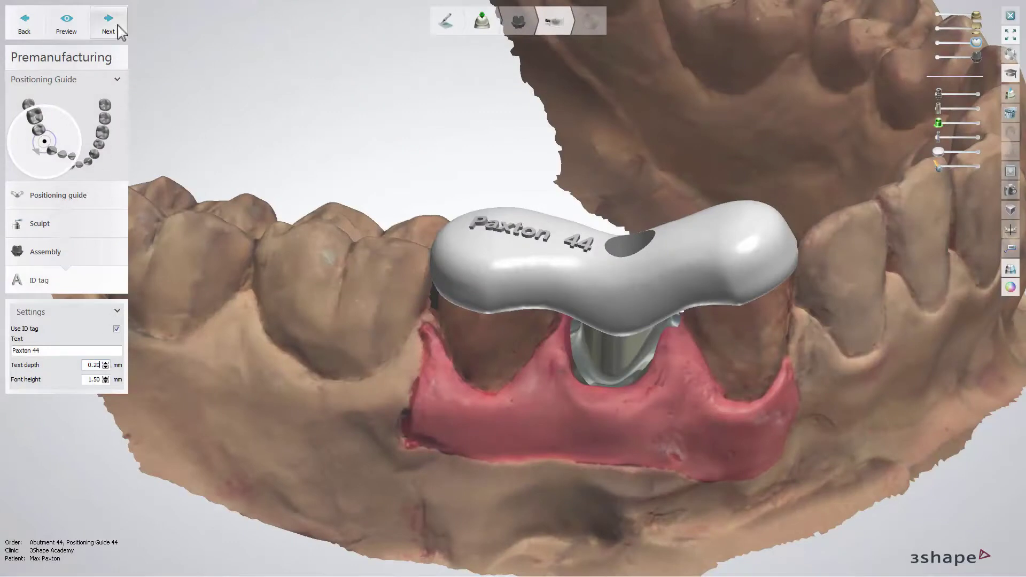
pyautogui.click(116, 24)
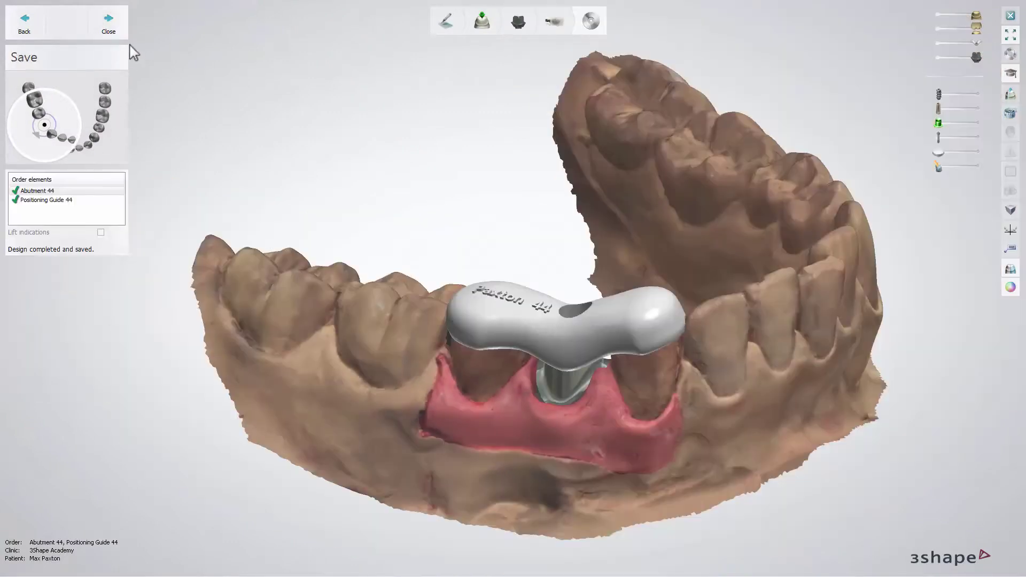